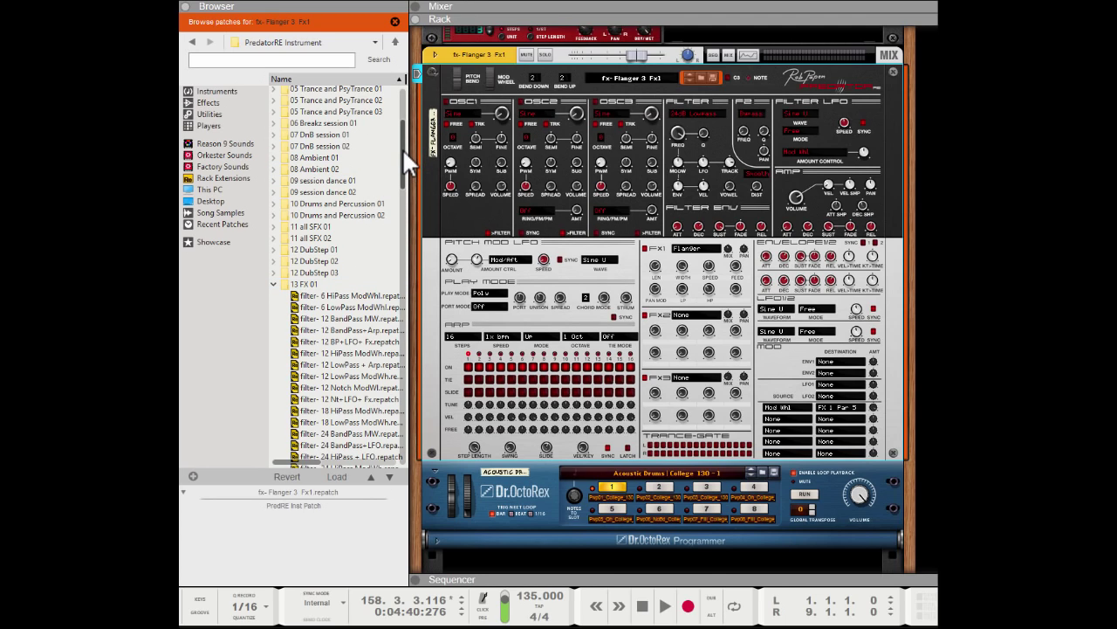
Play the drum loop through the fx- Flanger 3 patch and check the FX1 flanger's width, length and speed settings.
drag(402, 148, 399, 272)
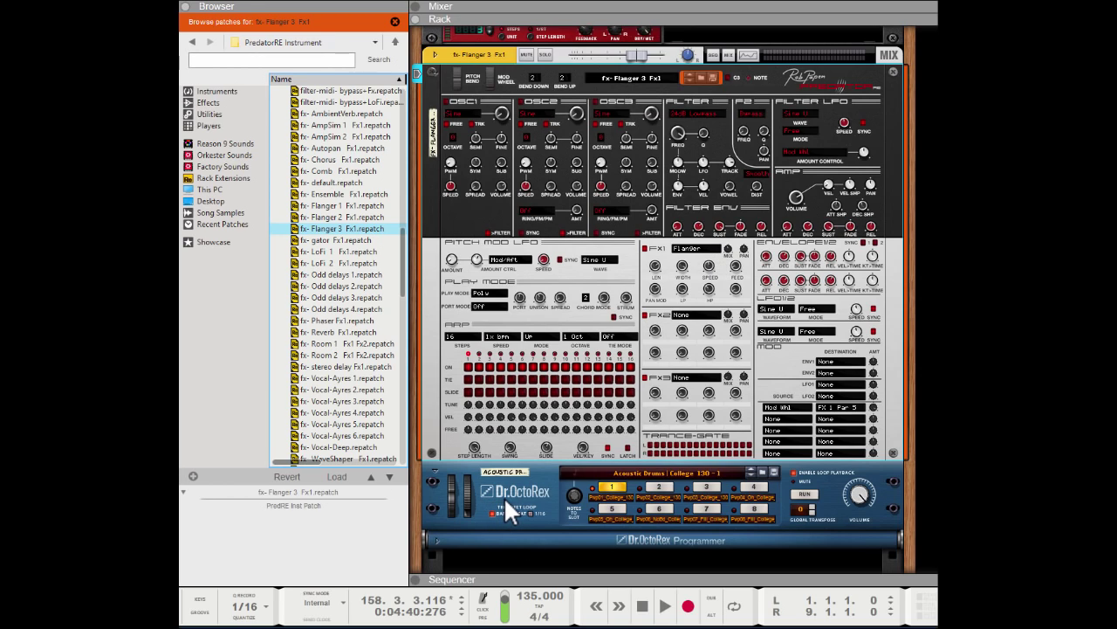
click(666, 606)
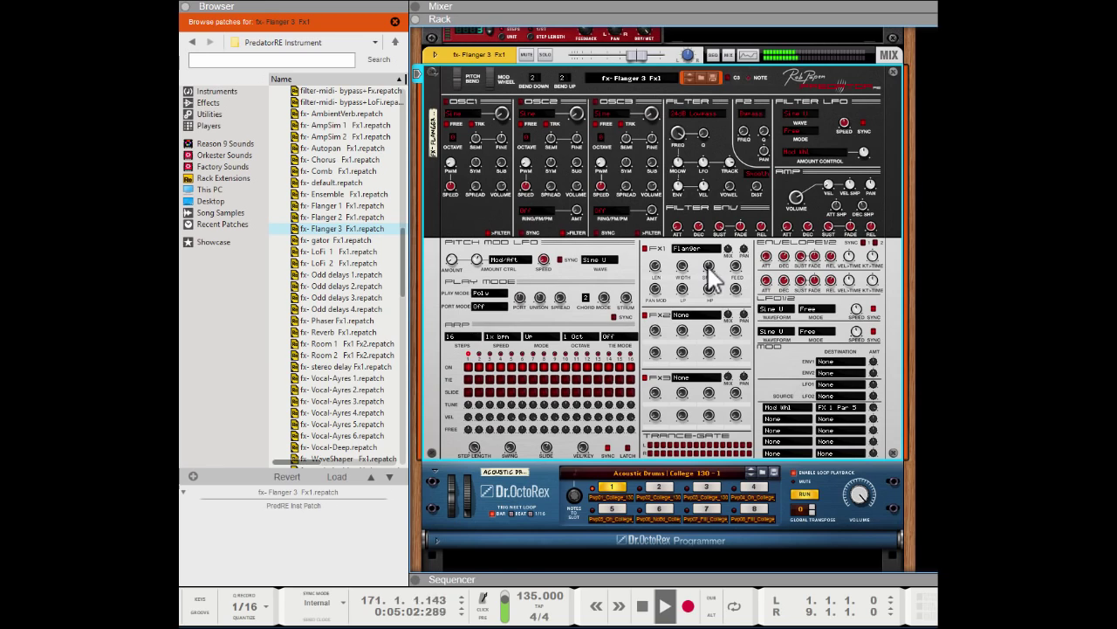
drag(709, 275, 710, 272)
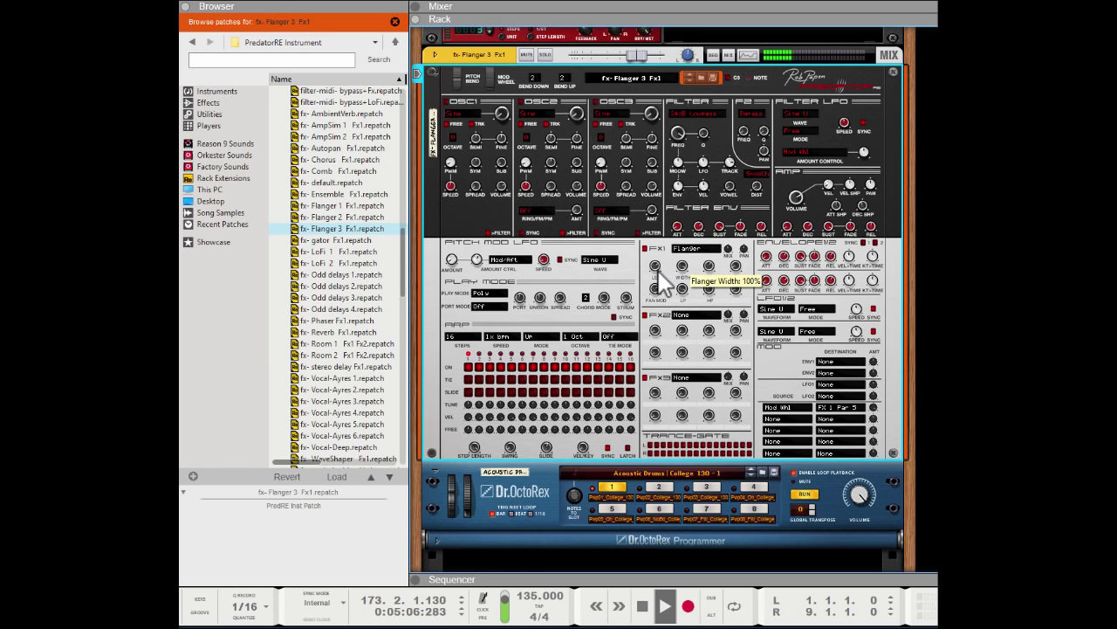
drag(660, 272, 712, 278)
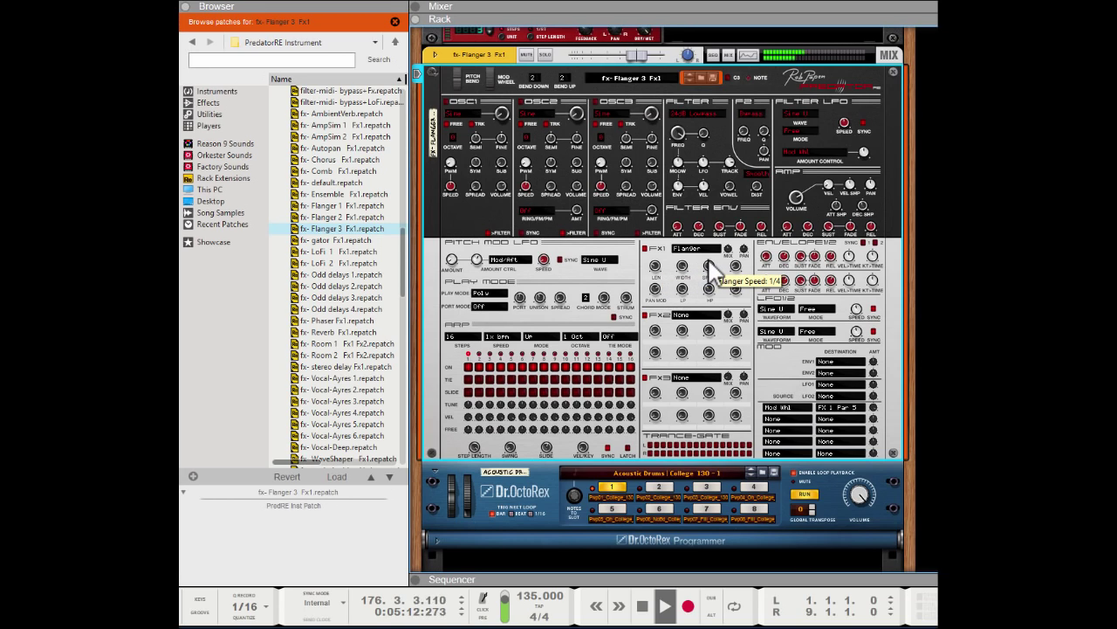
drag(711, 262, 714, 276)
click(642, 605)
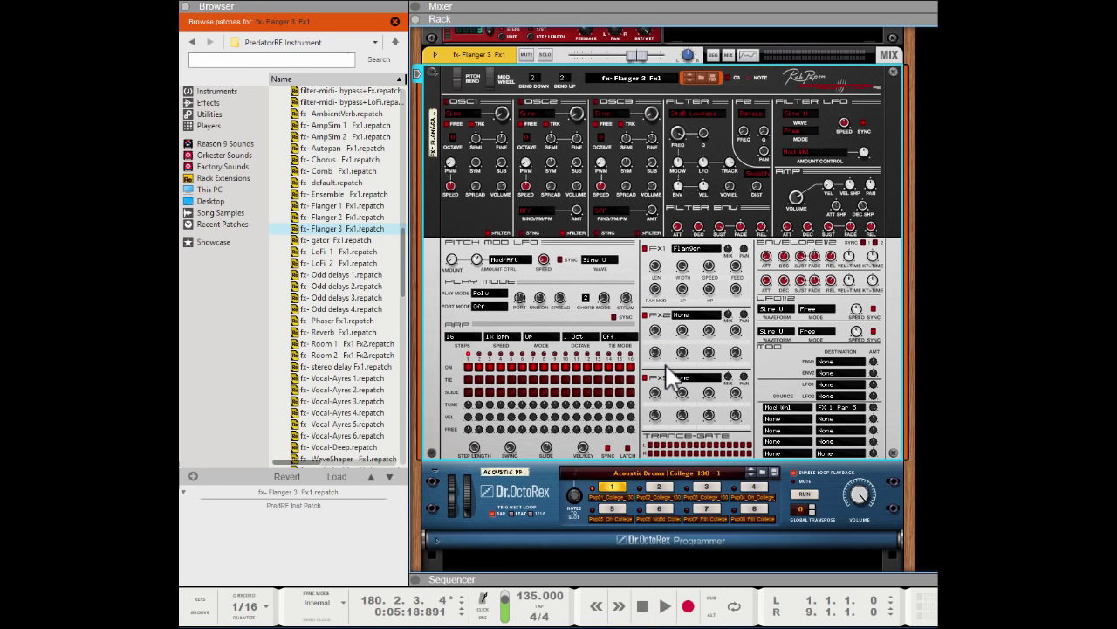
Load the fx- Room 1 Fx1 Fx2 patch and audition it with the drum loop, checking the FX1 reverb's pre-delay.
click(294, 345)
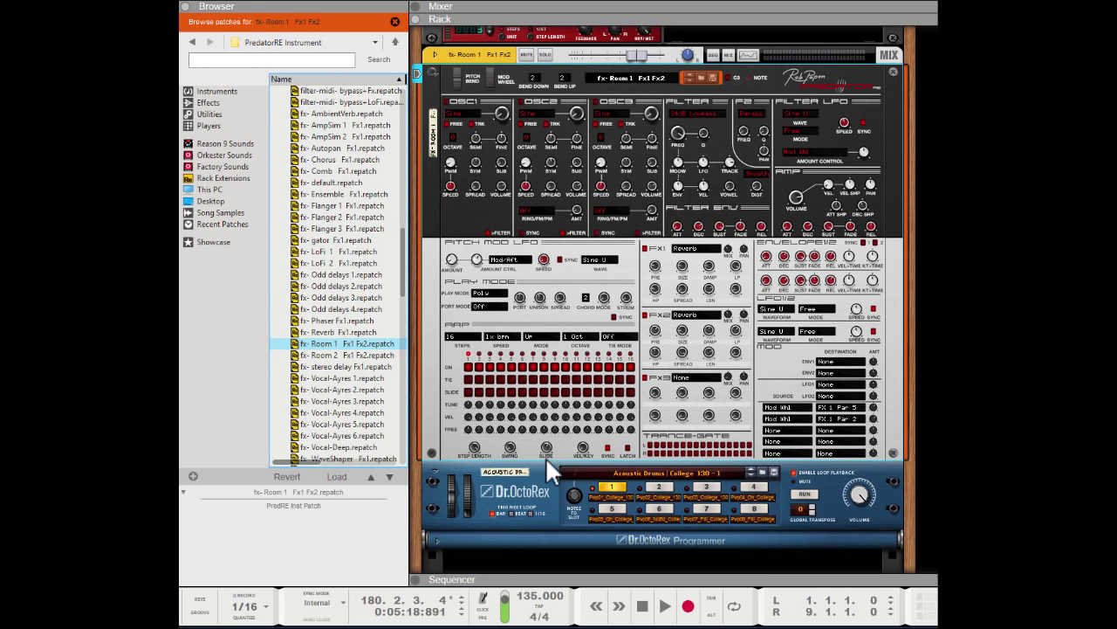
click(665, 606)
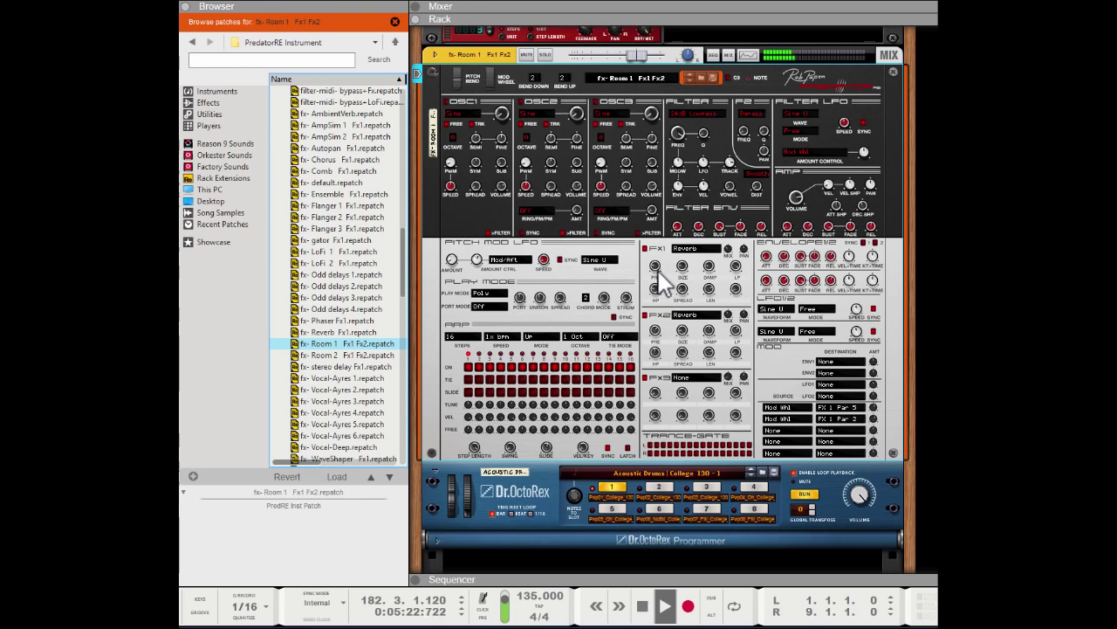
mouse_move(657, 269)
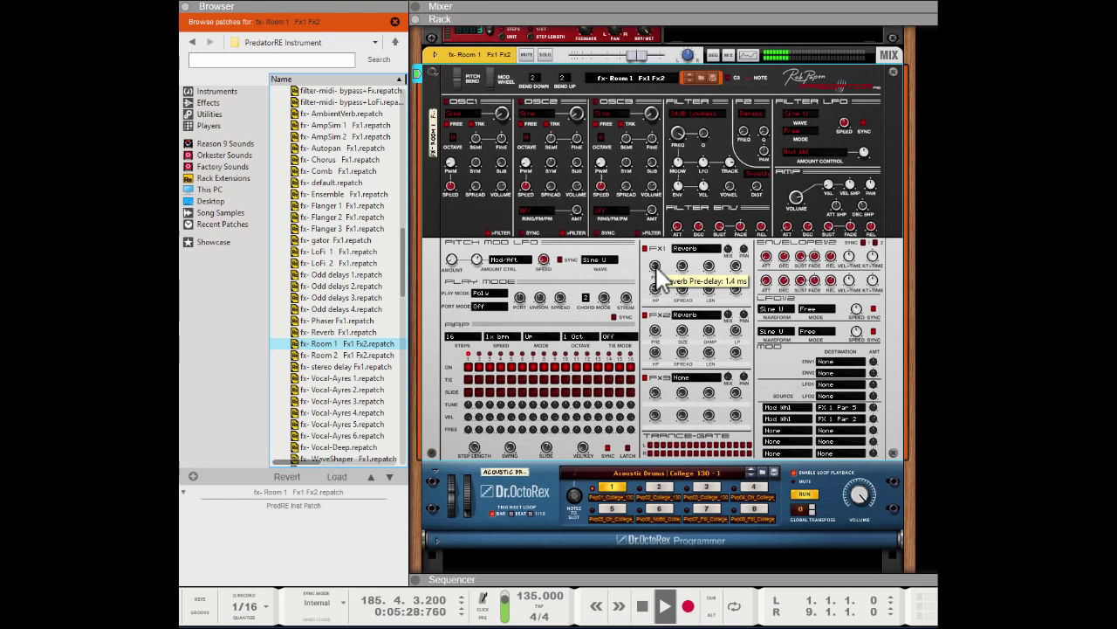
key(space)
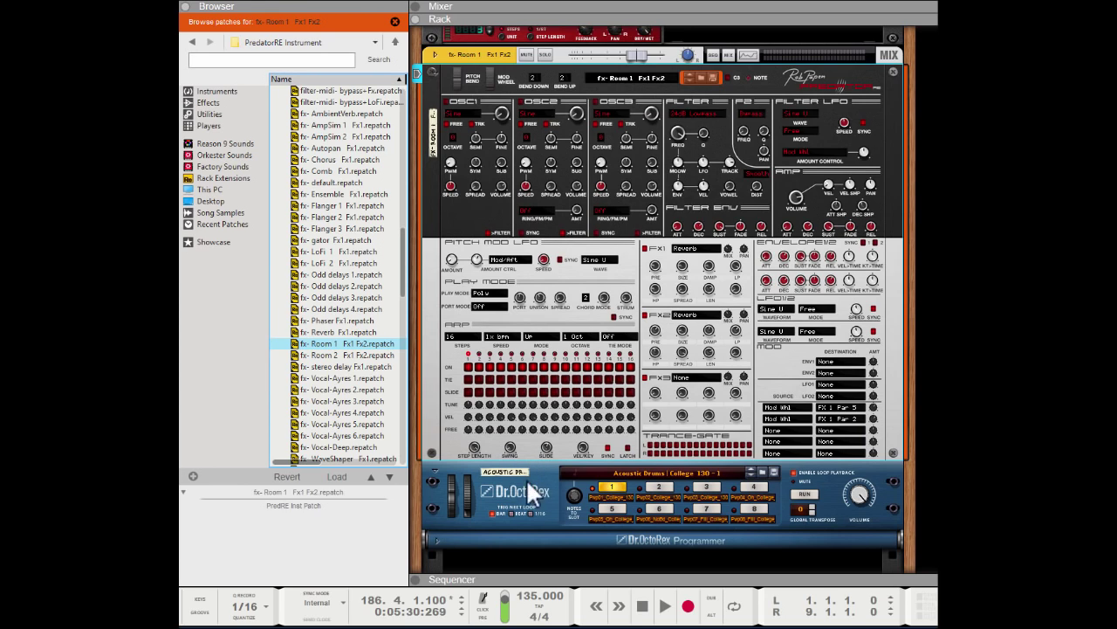
click(665, 605)
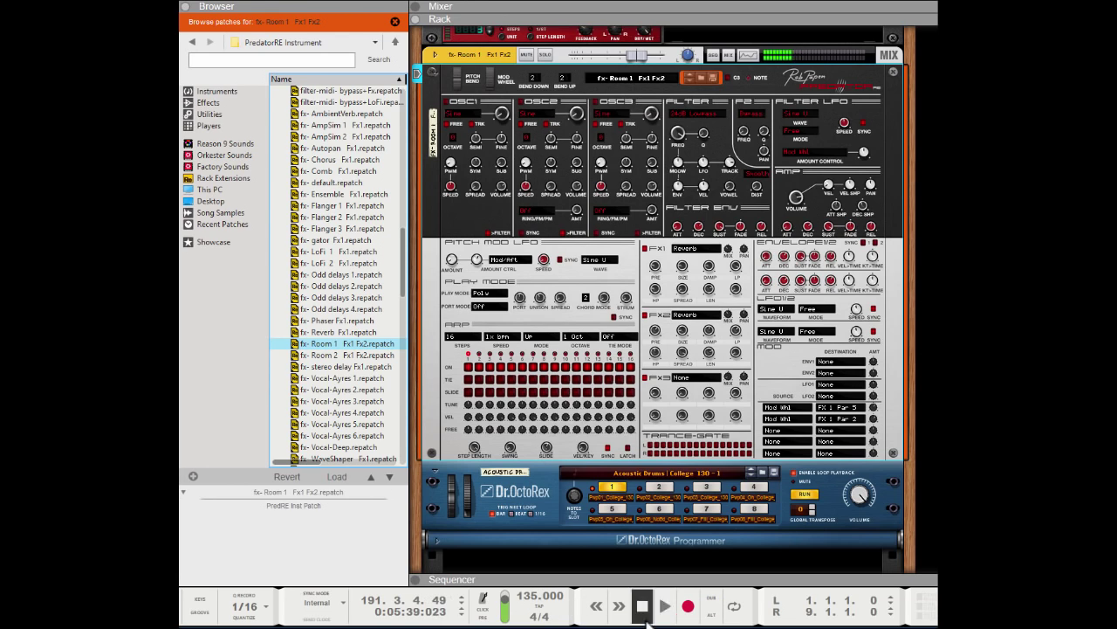
click(643, 609)
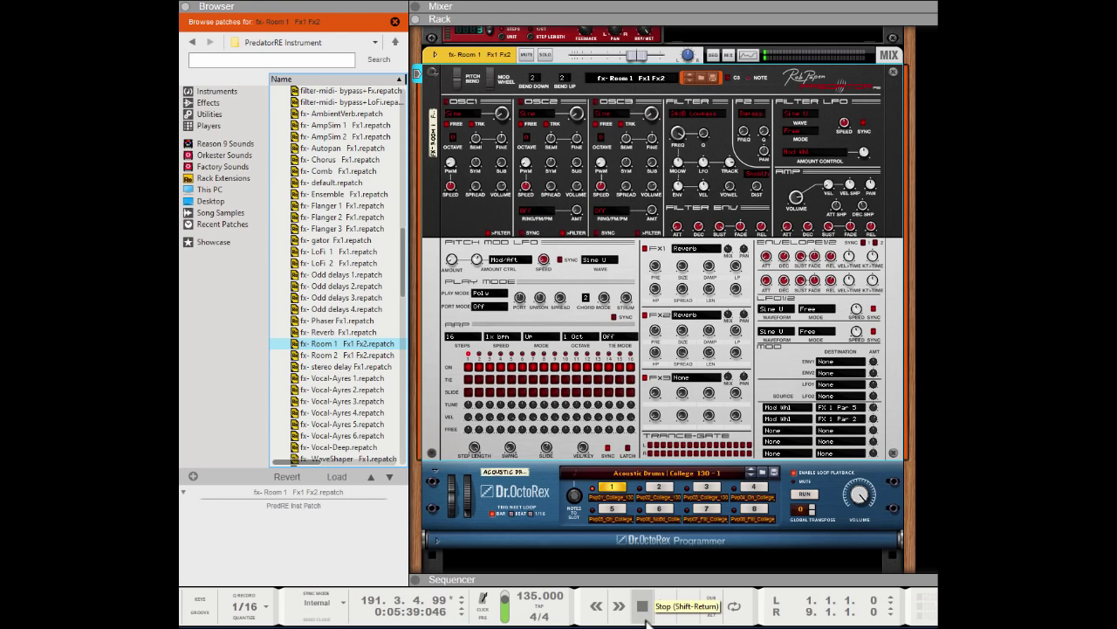
Audition the fx- Vocal-Ayres 2 and fx- LoFi 1 patches with the drum loop, stopping playback after each.
click(327, 390)
click(666, 608)
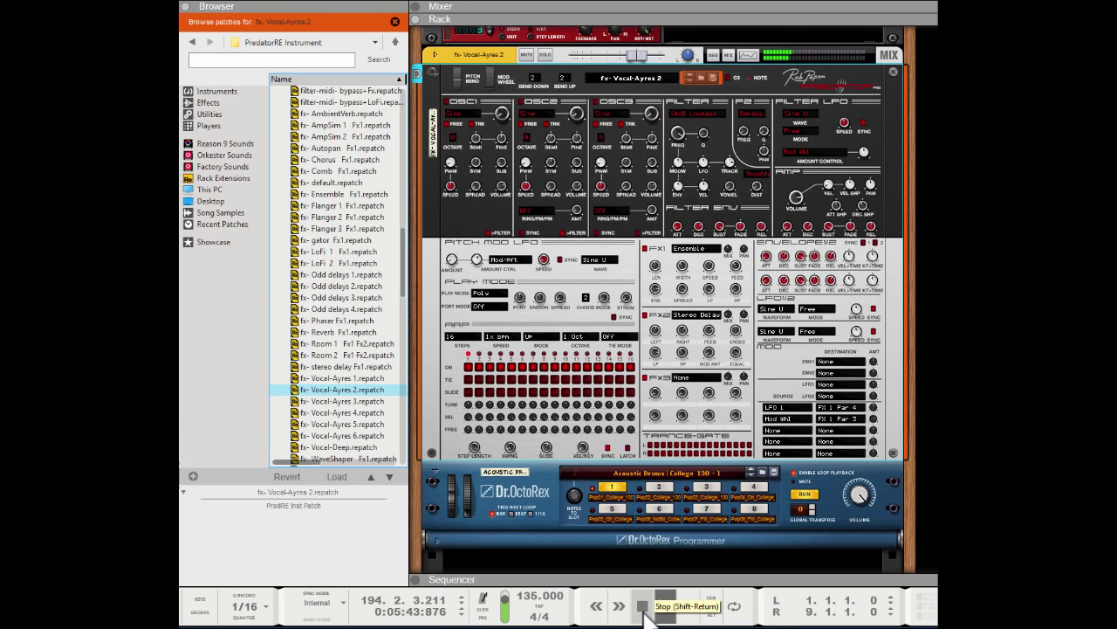
click(644, 606)
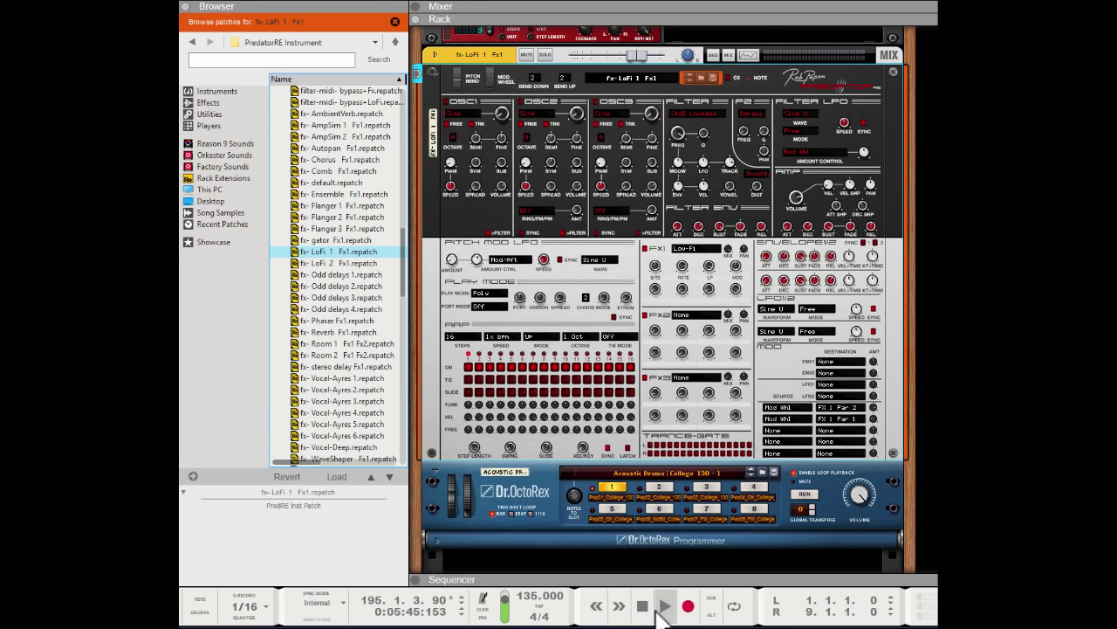
click(665, 606)
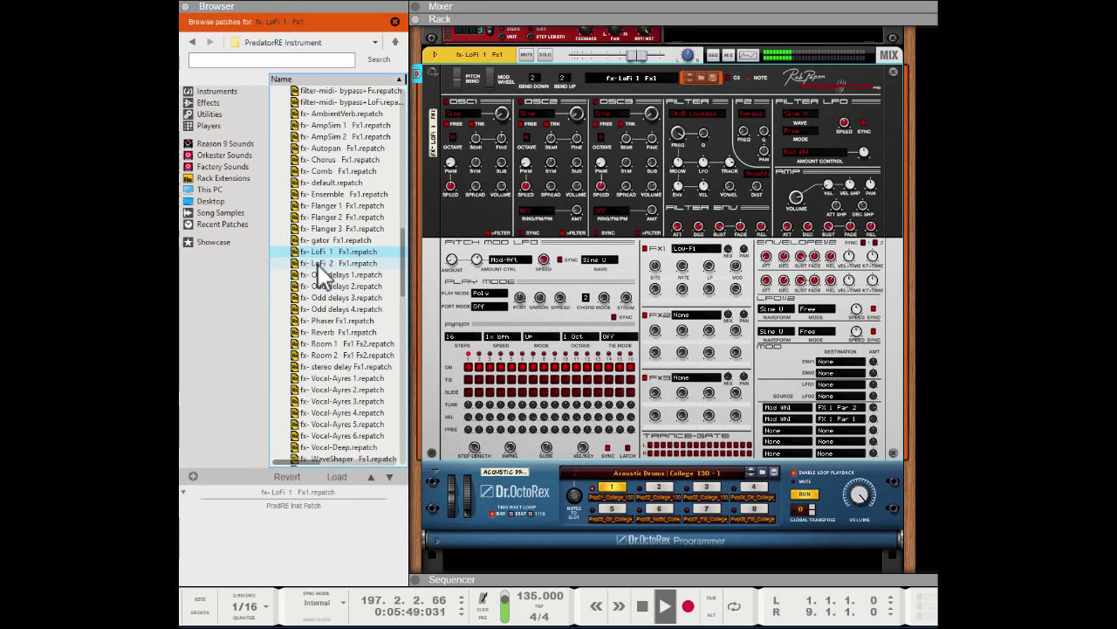
key(space)
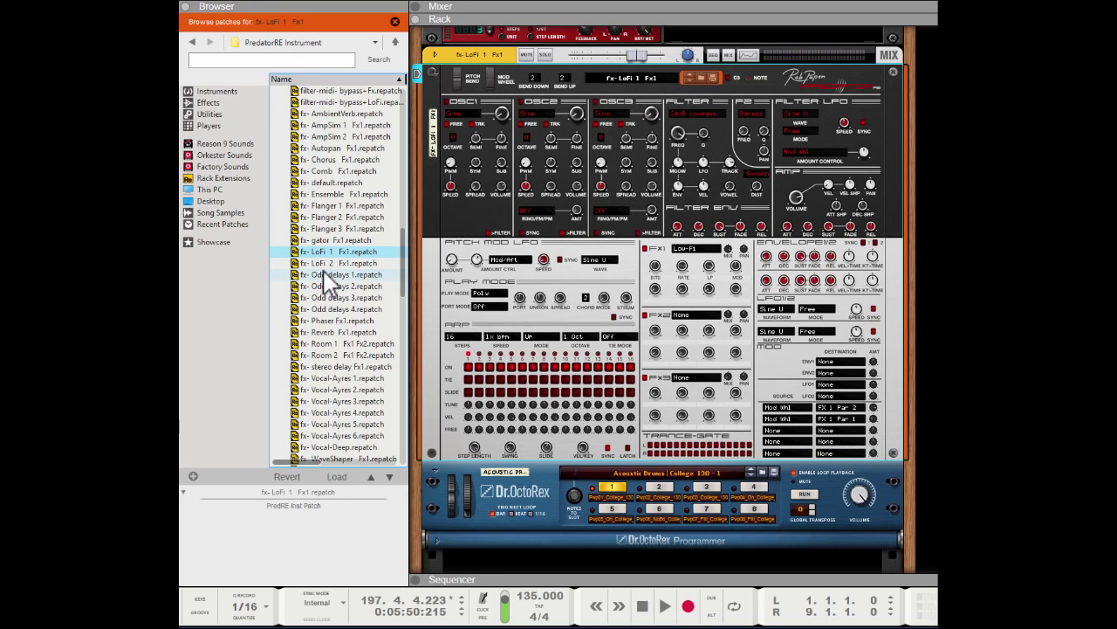
Load the fx- Odd delays 1 patch and audition it with the drum loop.
click(324, 273)
key(space)
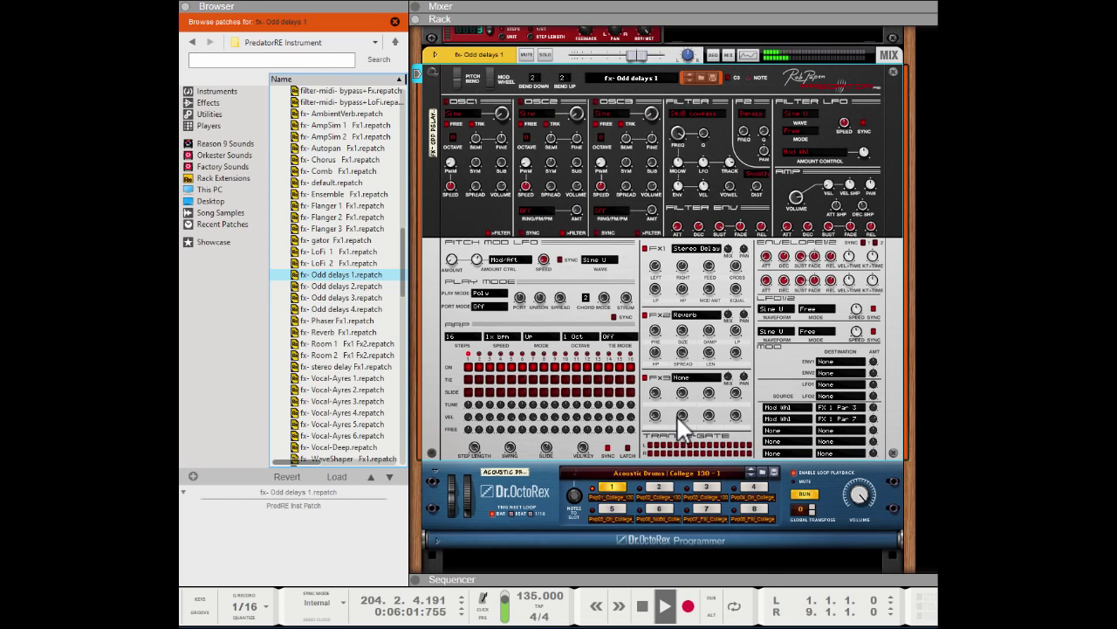
click(643, 605)
Look through the fx, fx-send and voc- input patches in the 13 FX 01 folder.
scroll(308, 337, down, 10)
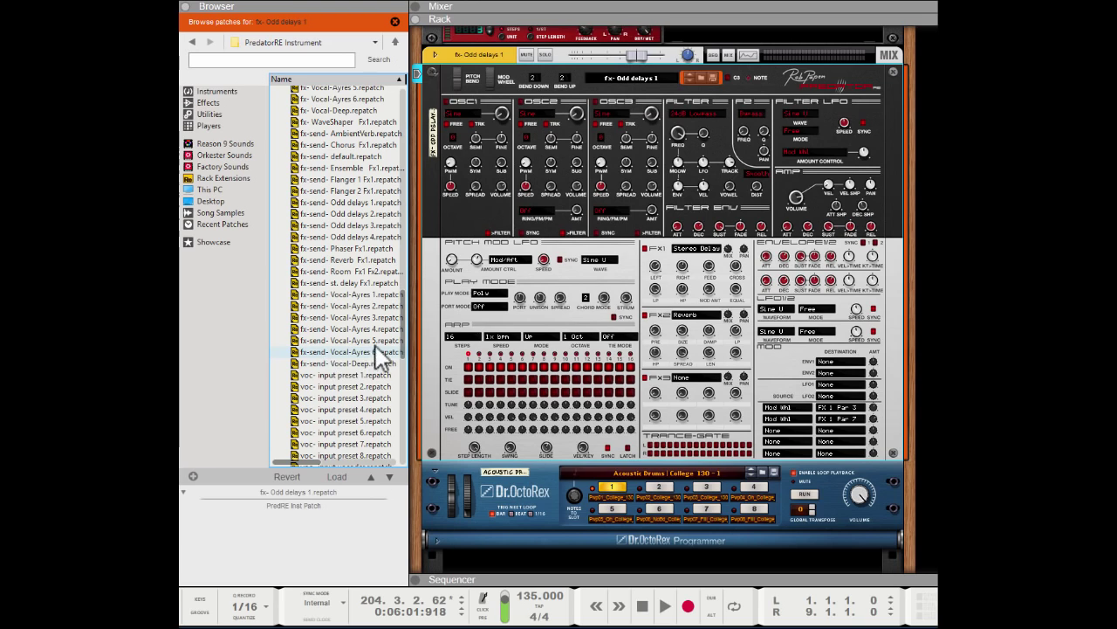
drag(401, 329, 401, 317)
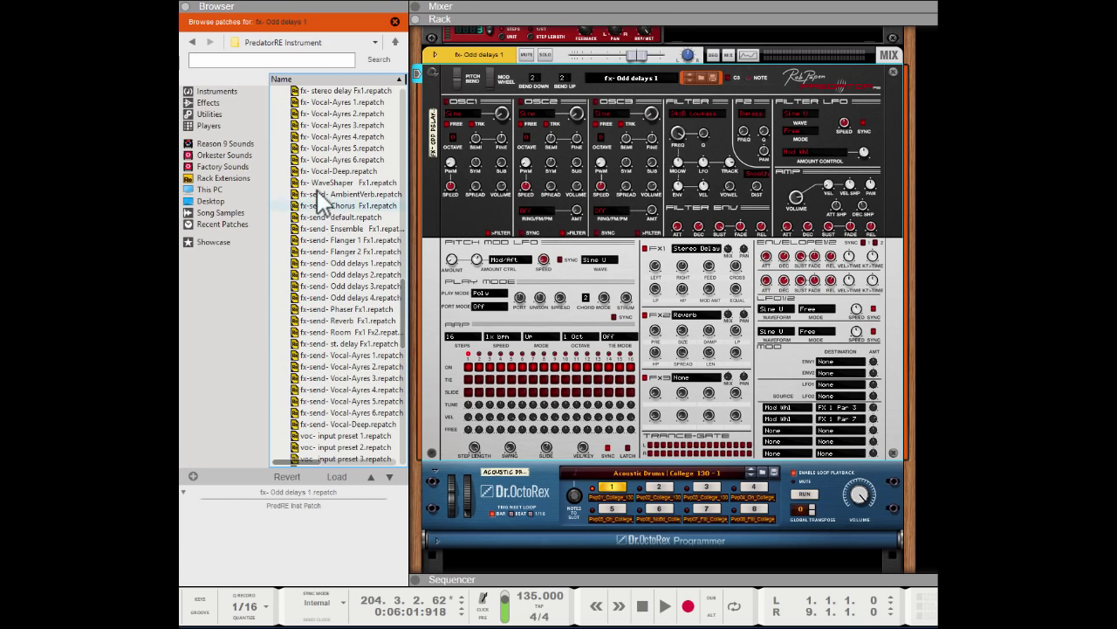
drag(402, 313, 403, 261)
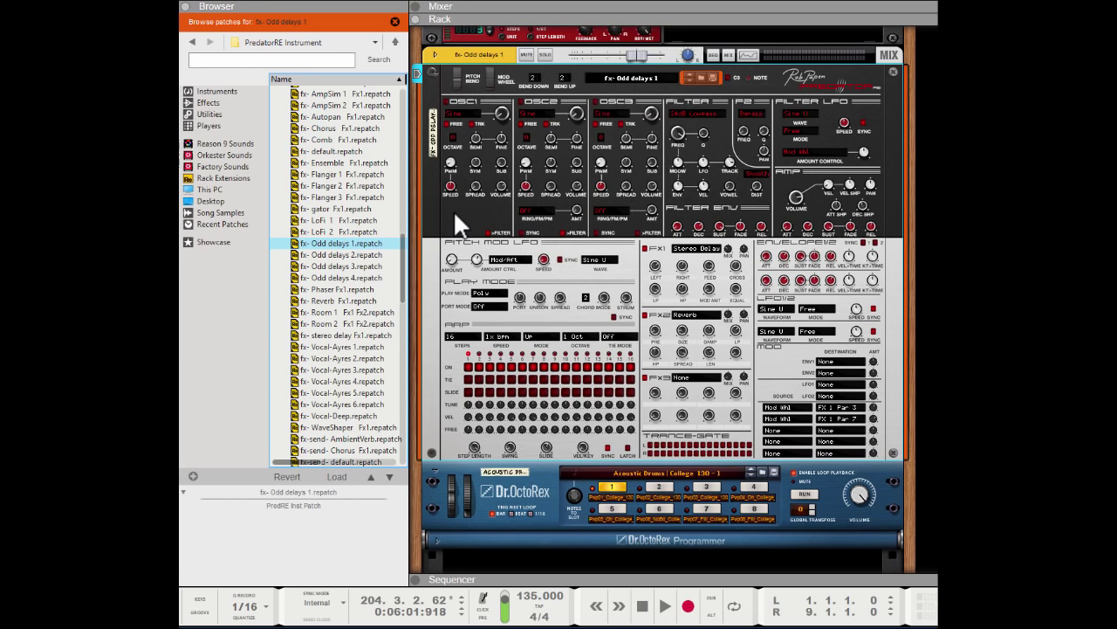
Examine the audio input cabling on the rear of the Predator, then the filter's modulation and frequency controls on its front.
key(Tab)
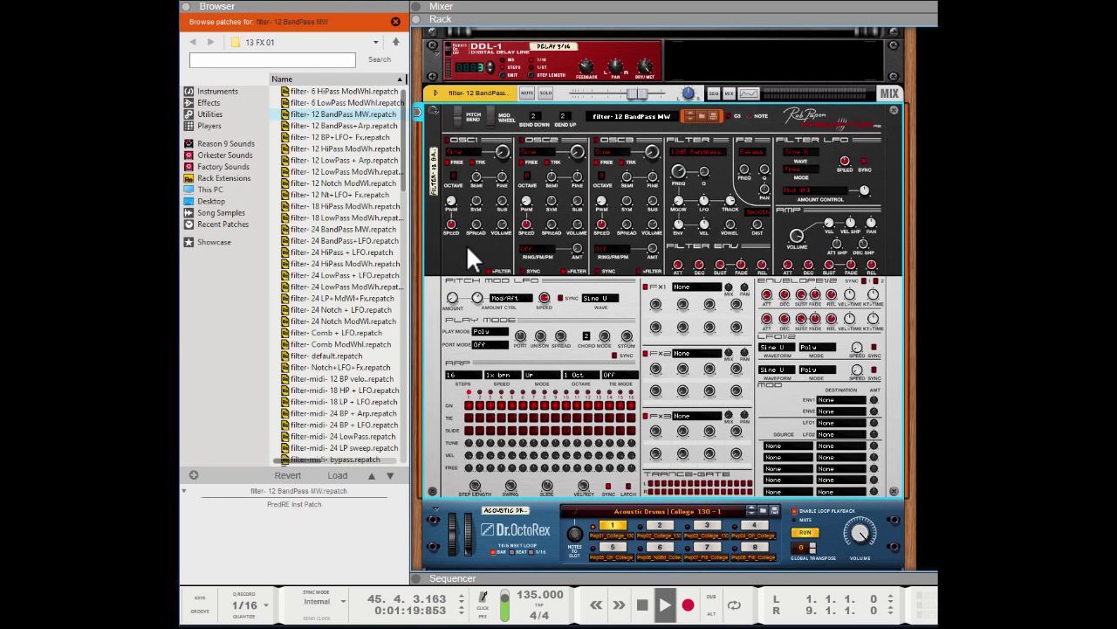
key(Tab)
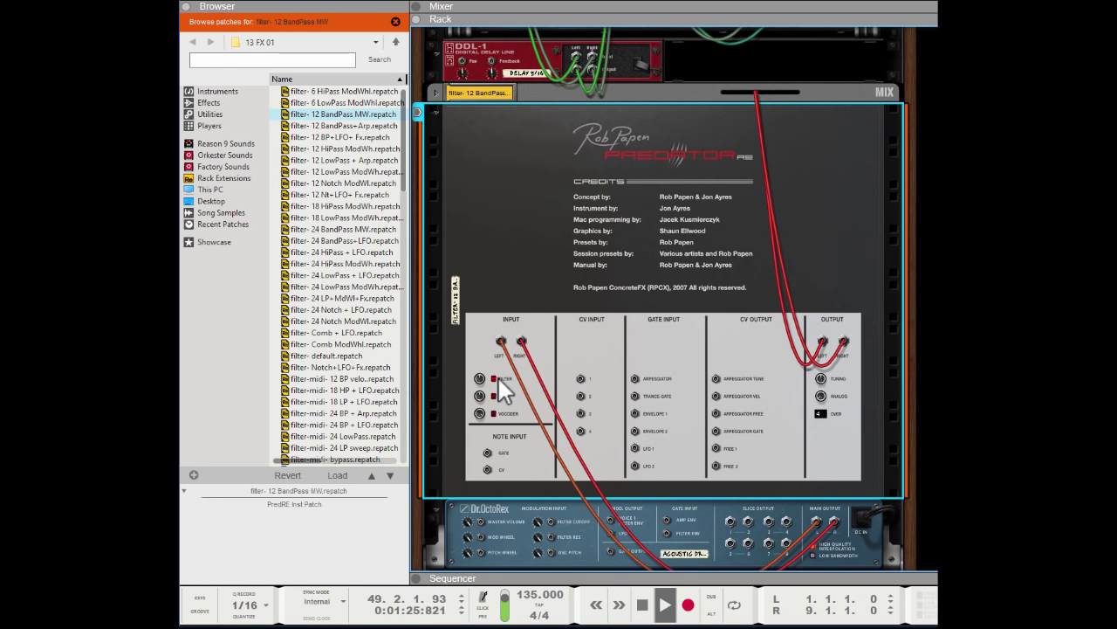
key(Tab)
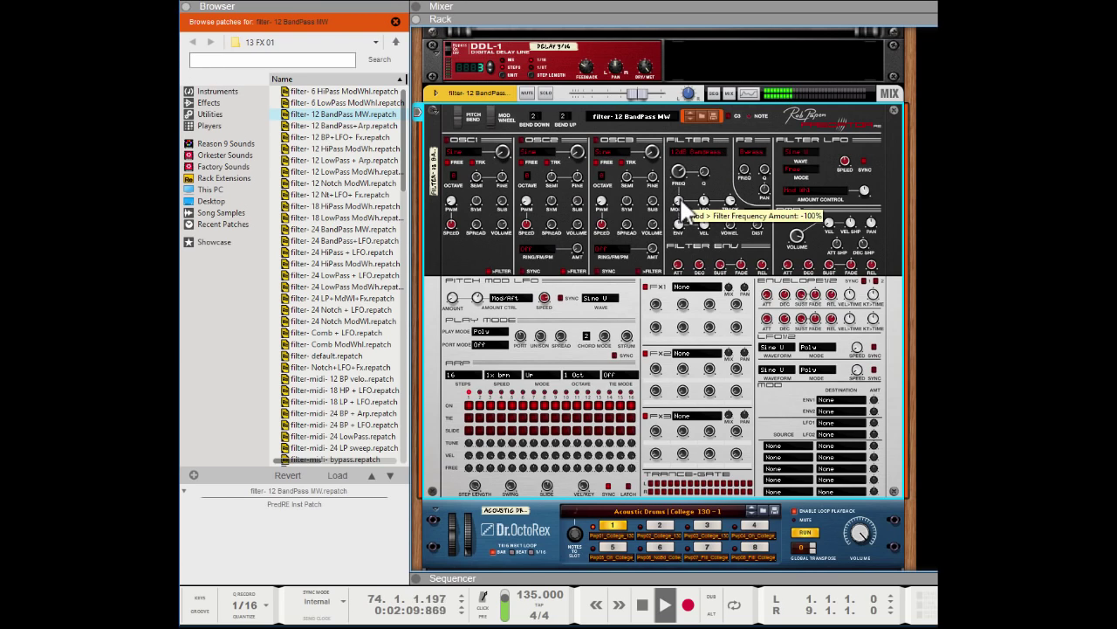
mouse_move(686, 174)
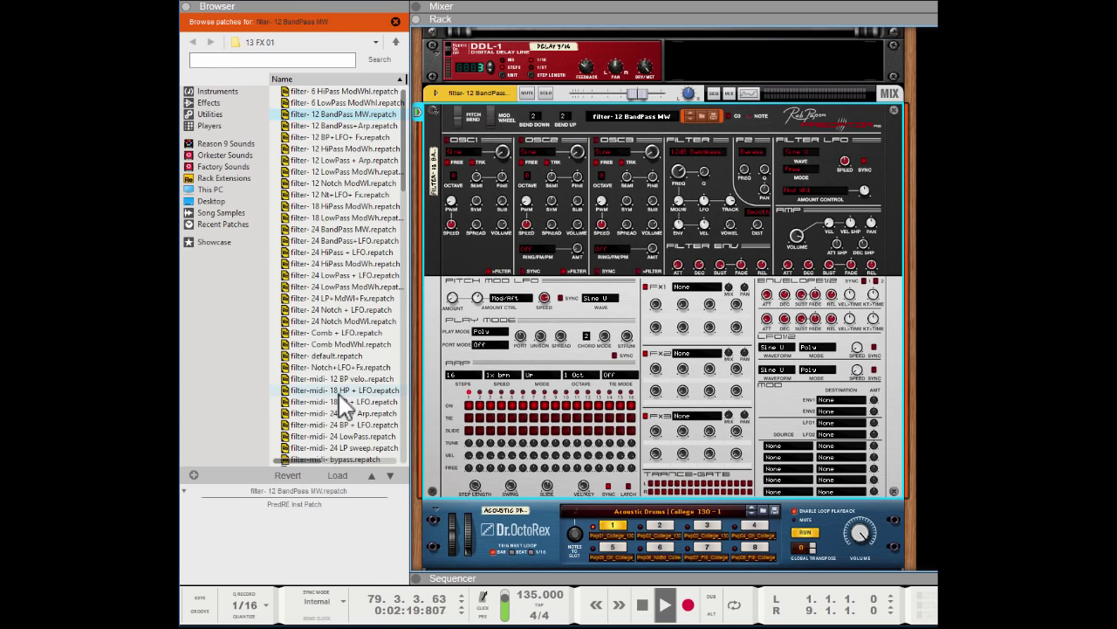
Audition the filter- 12 Nt+LFO+ Fx, filter-midi- 24 BP + Arp and filter-midi- bypass+LoFi patches on the running drum loop.
click(299, 195)
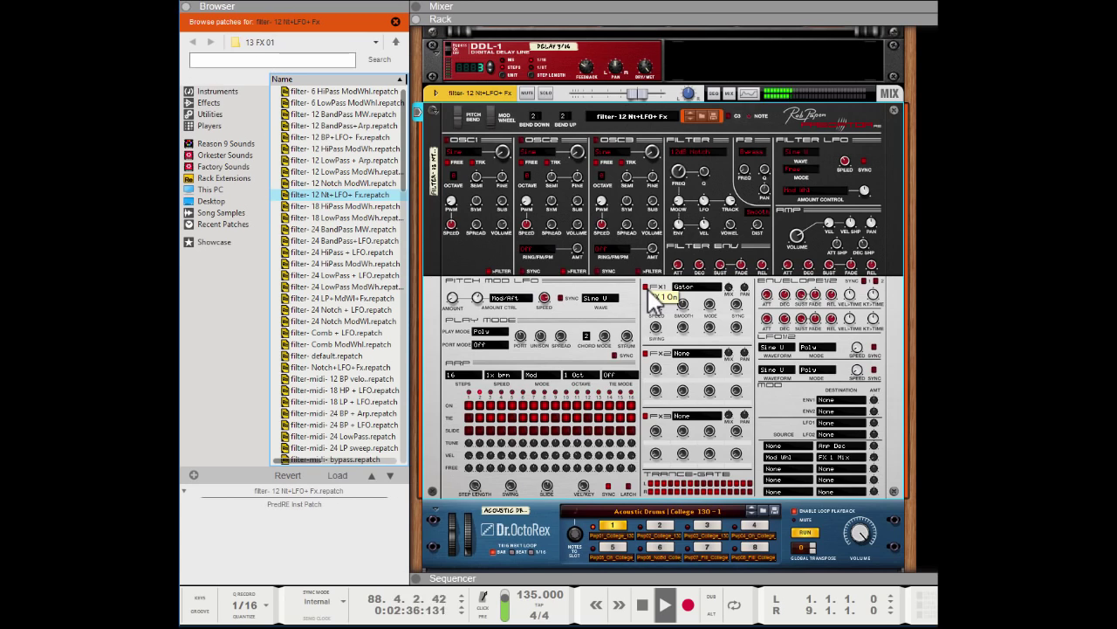
click(305, 413)
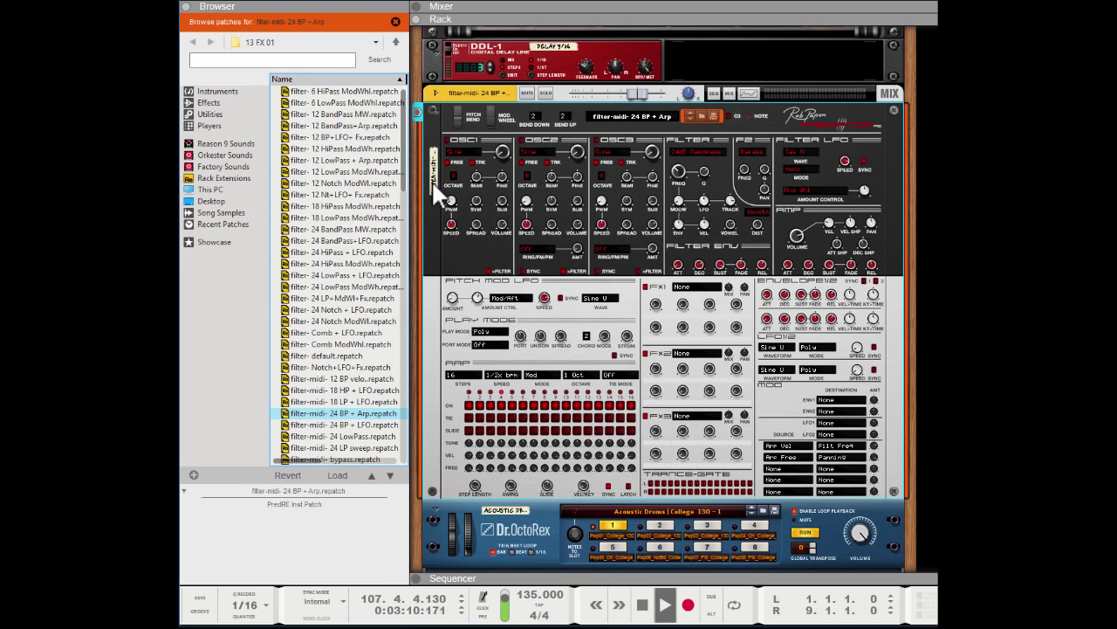
scroll(404, 174, down, 3)
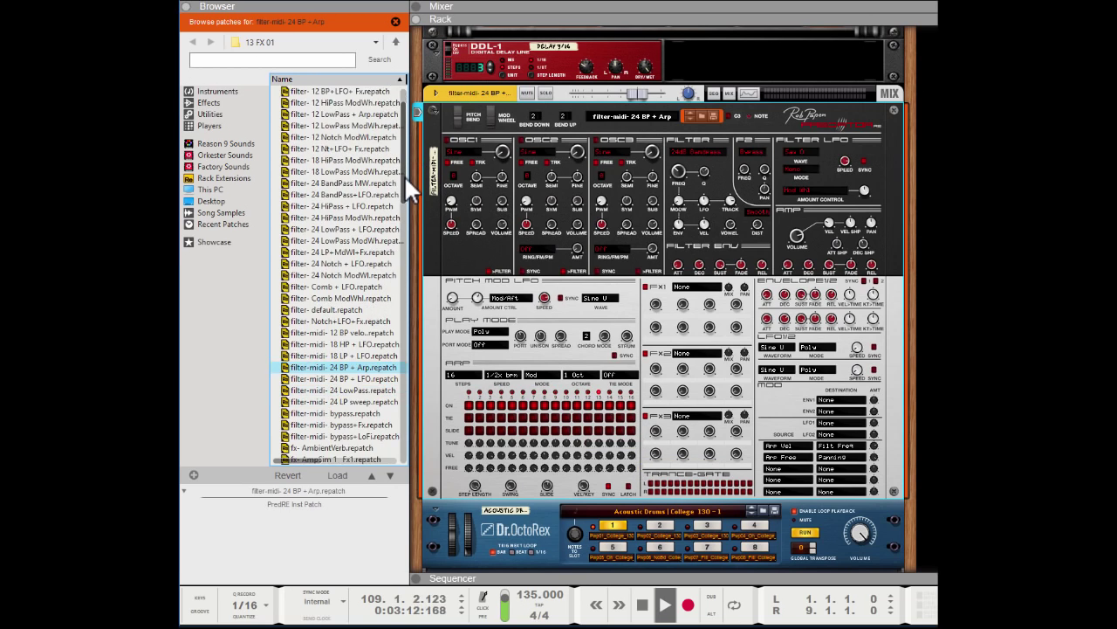
click(321, 400)
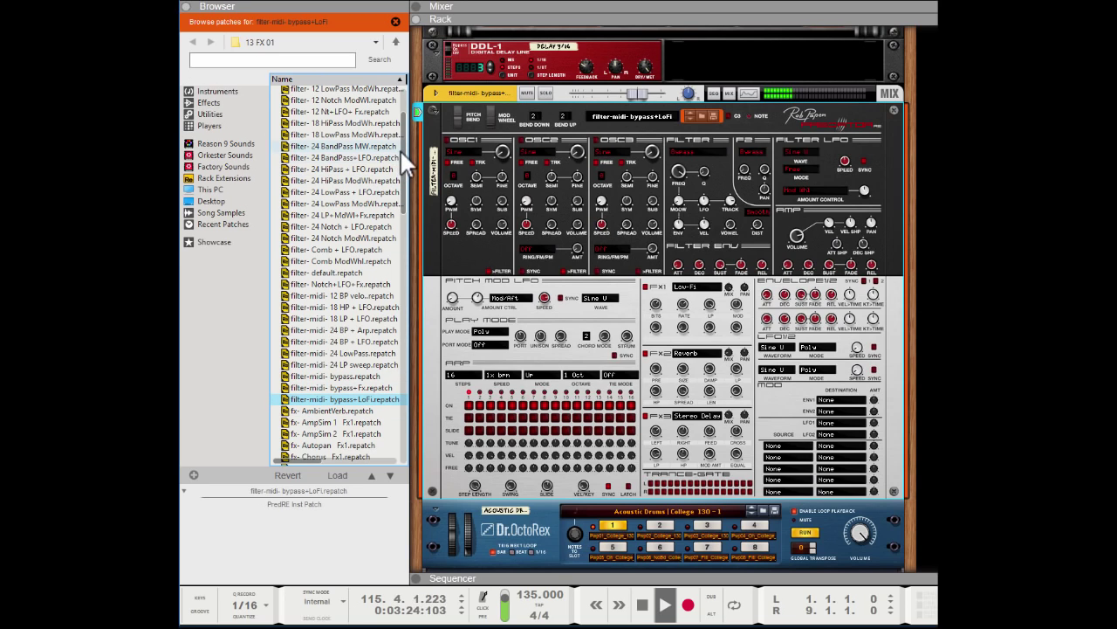
Load the filter- 18 HiPass ModWh patch and add a Flanger in FX1 and a Reverb in FX2.
click(349, 123)
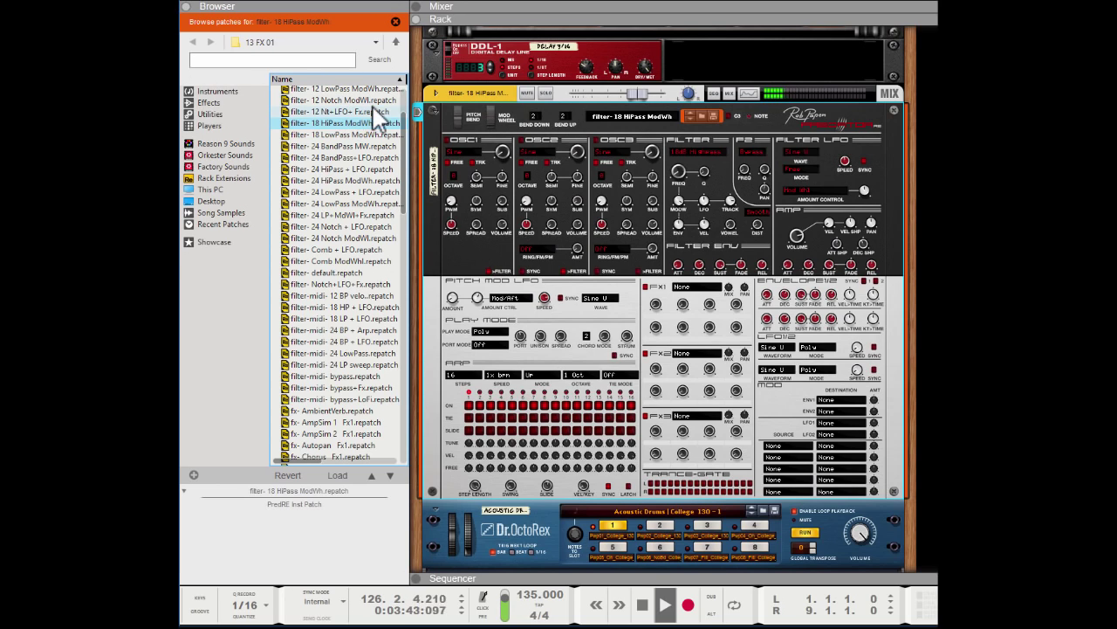
click(693, 293)
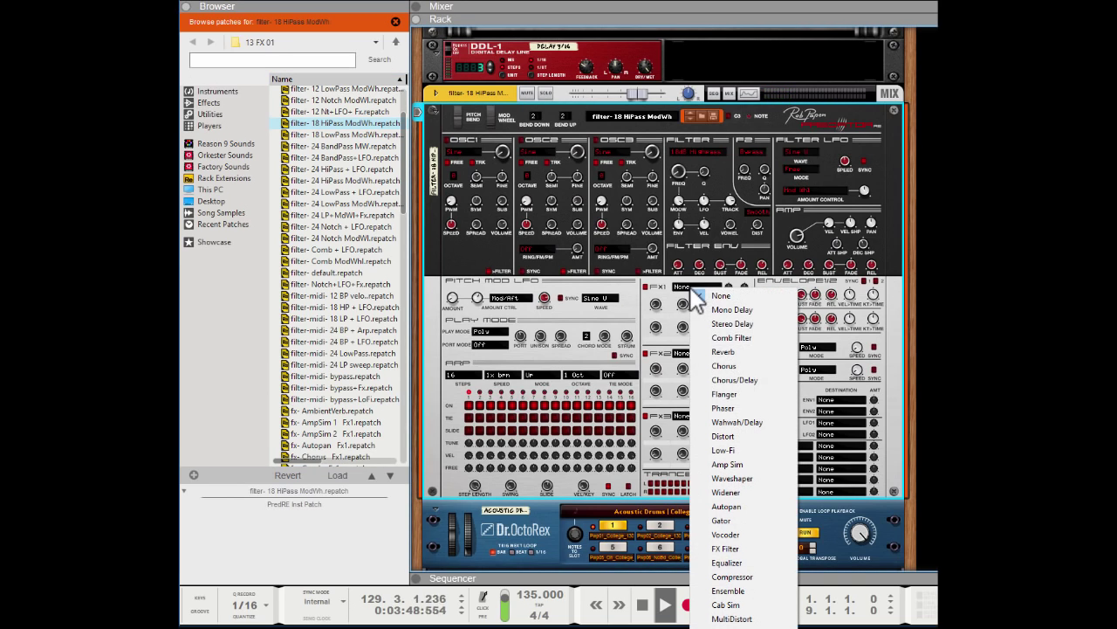
click(740, 395)
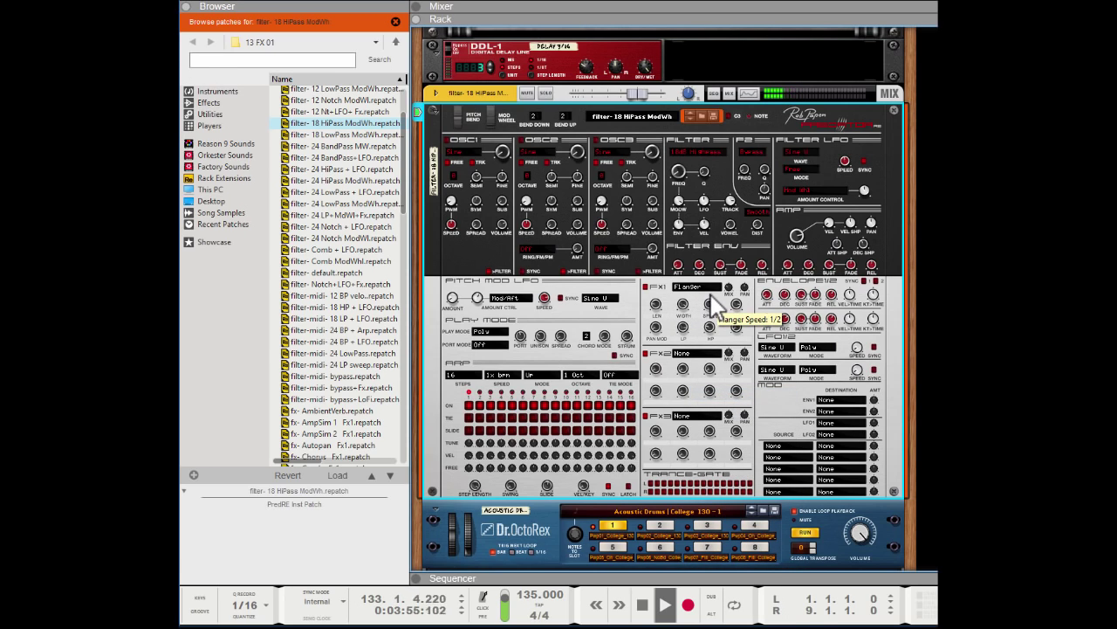
scroll(661, 297, up, 3)
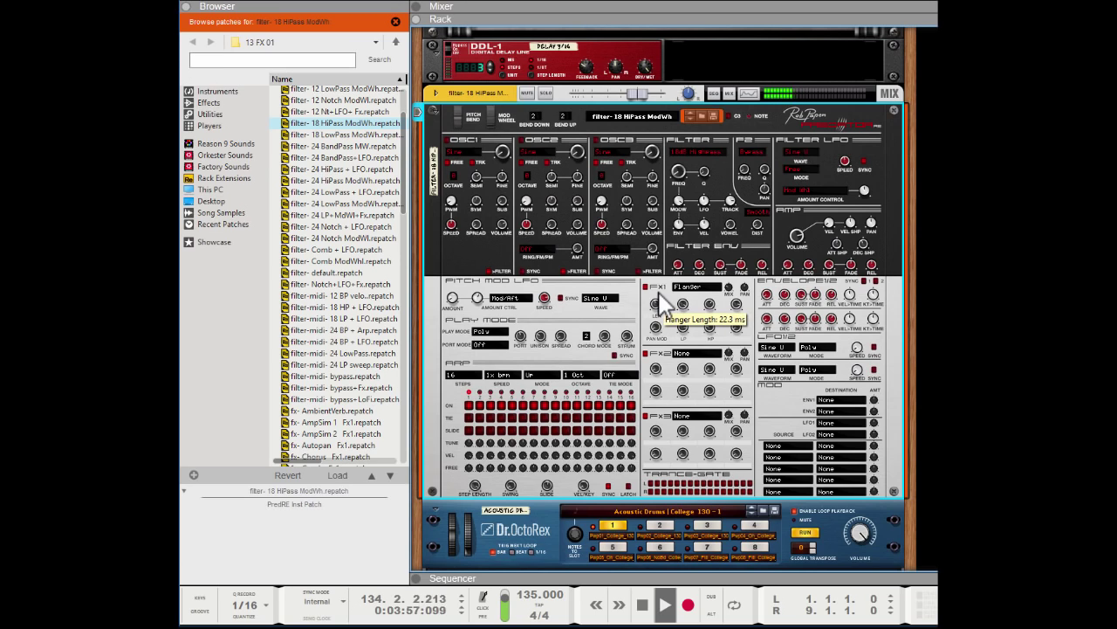
click(684, 354)
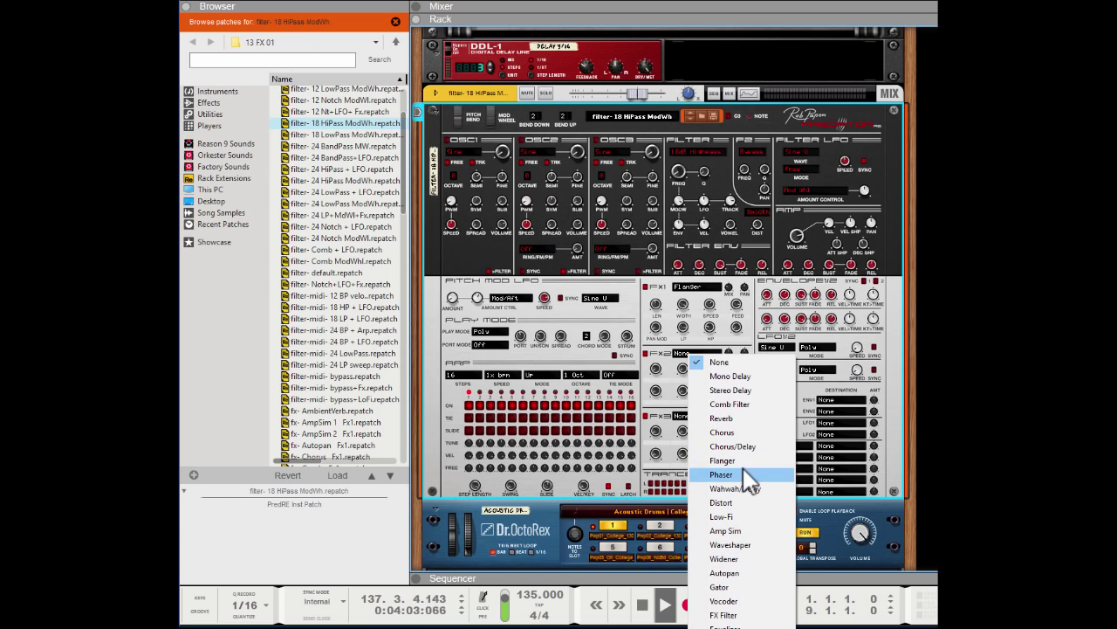
click(731, 418)
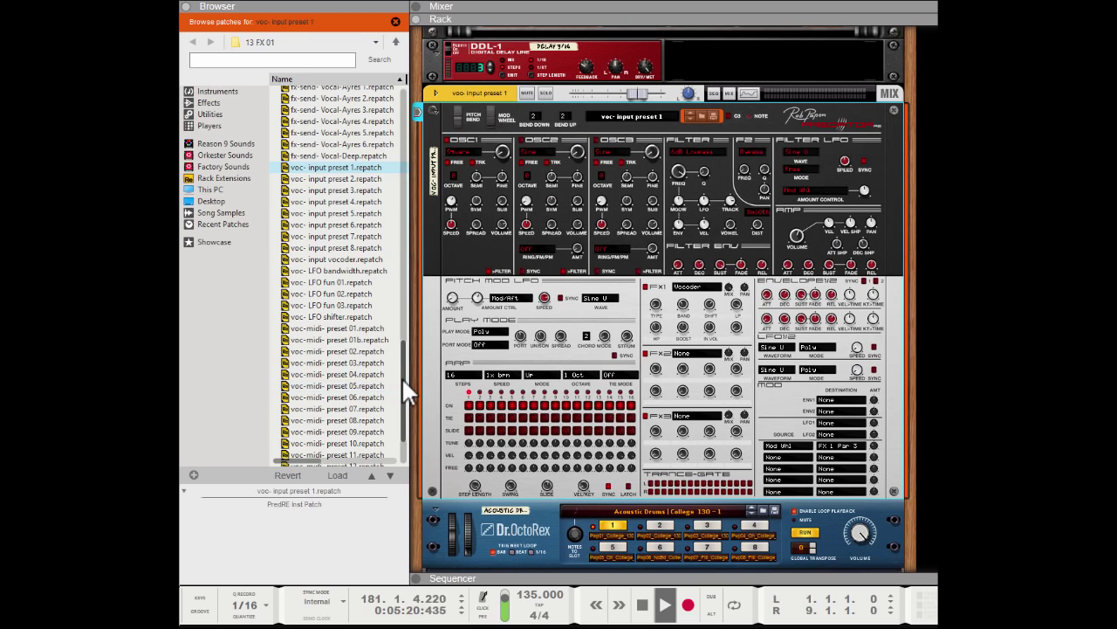
Look through the voc- input, voc- LFO and voc-midi patches at the end of the 13 FX 01 folder.
drag(401, 376, 402, 398)
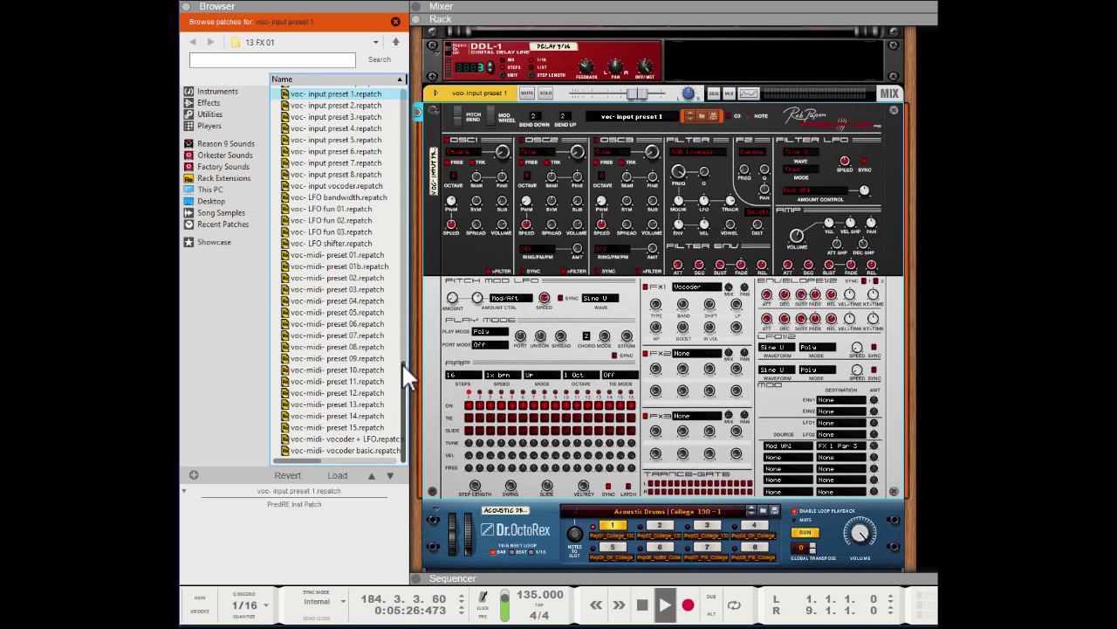
drag(402, 361, 403, 354)
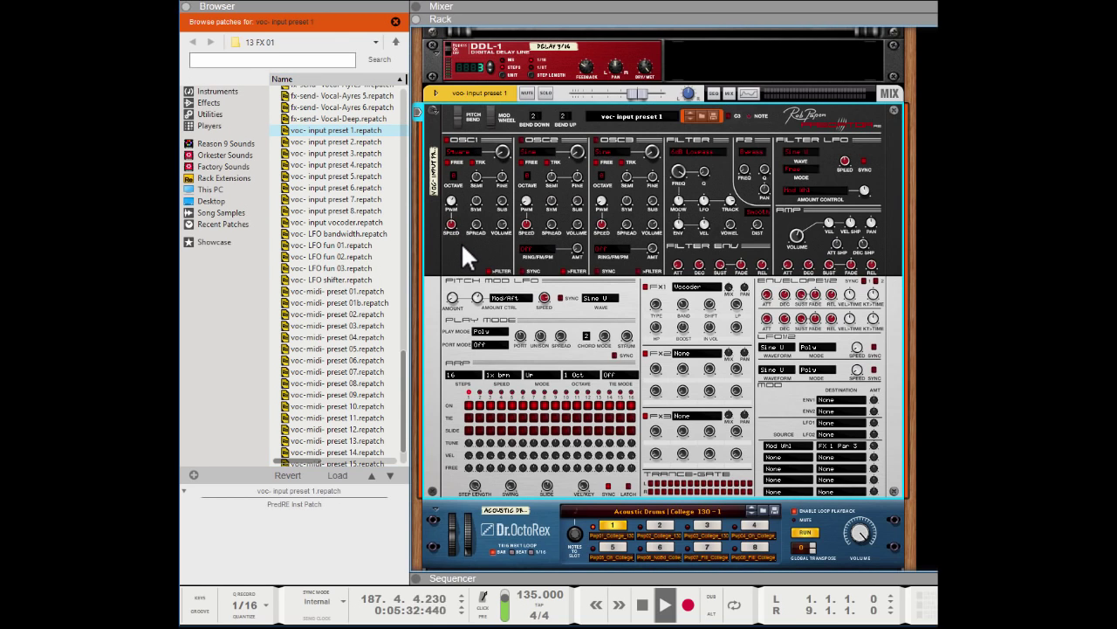
Check the vocoder audio input on the rear of the Predator, then raise the FX1 vocoder's shift to 18 semitones and lower it to 16.
key(Tab)
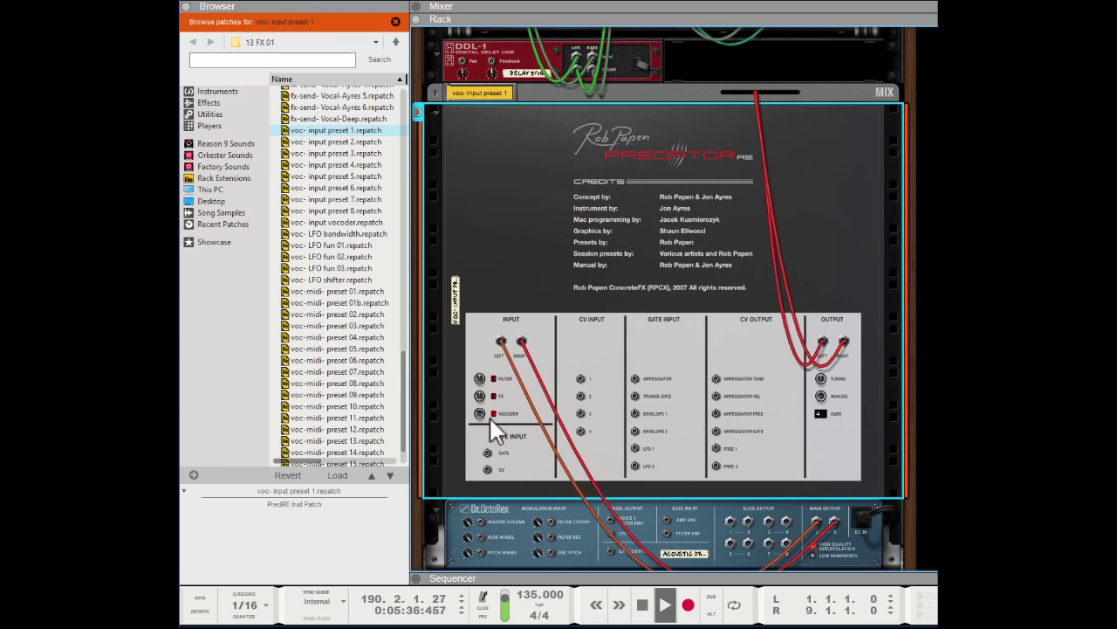
key(Tab)
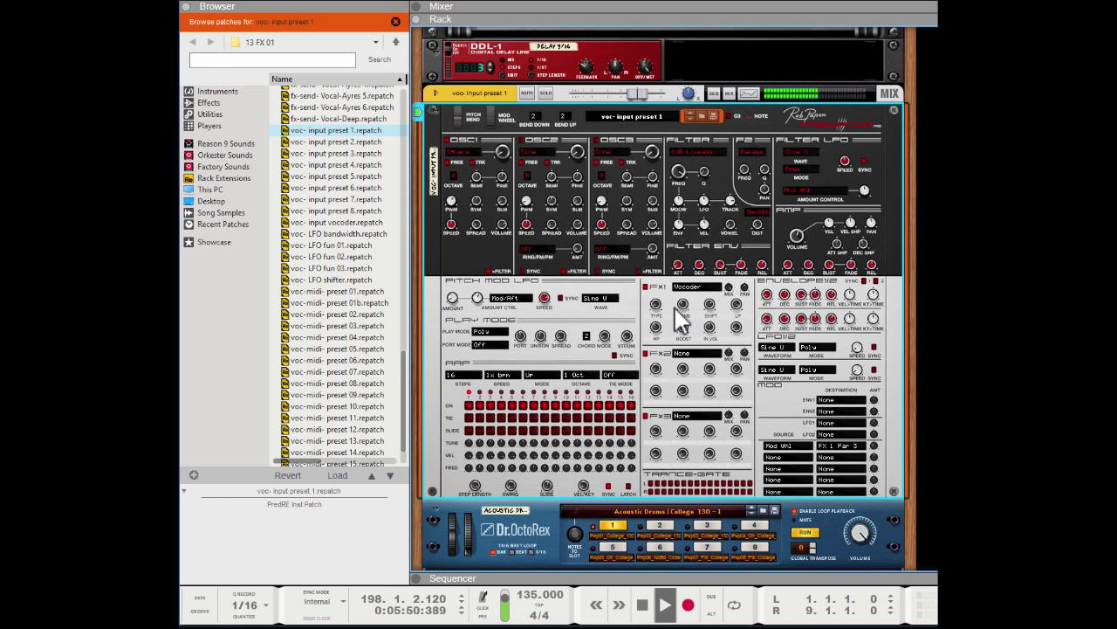
mouse_move(682, 301)
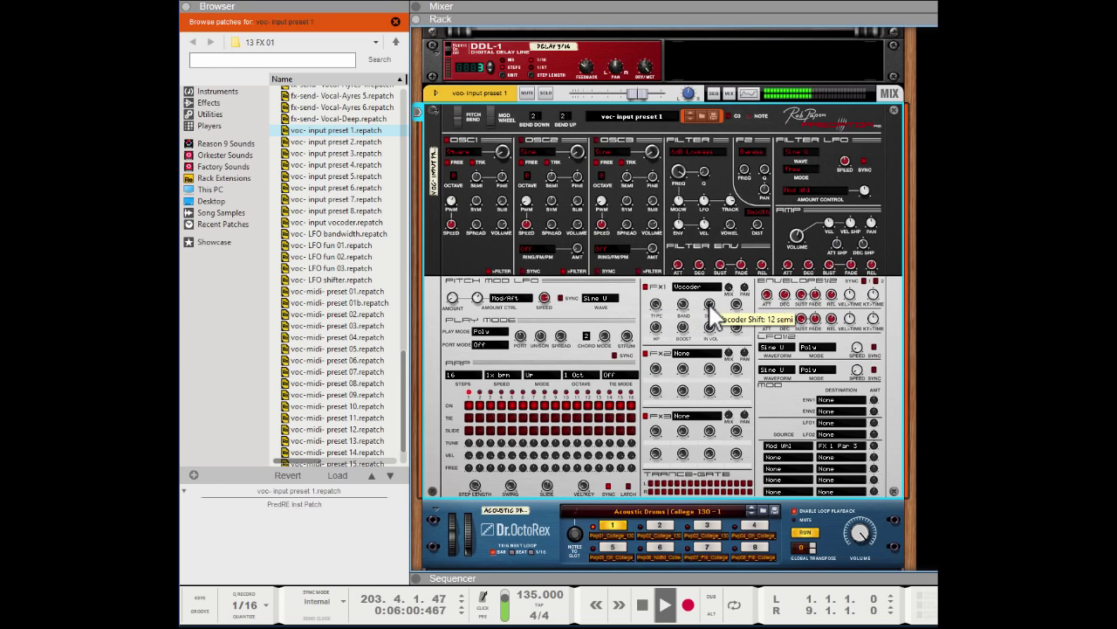
scroll(710, 306, up, 6)
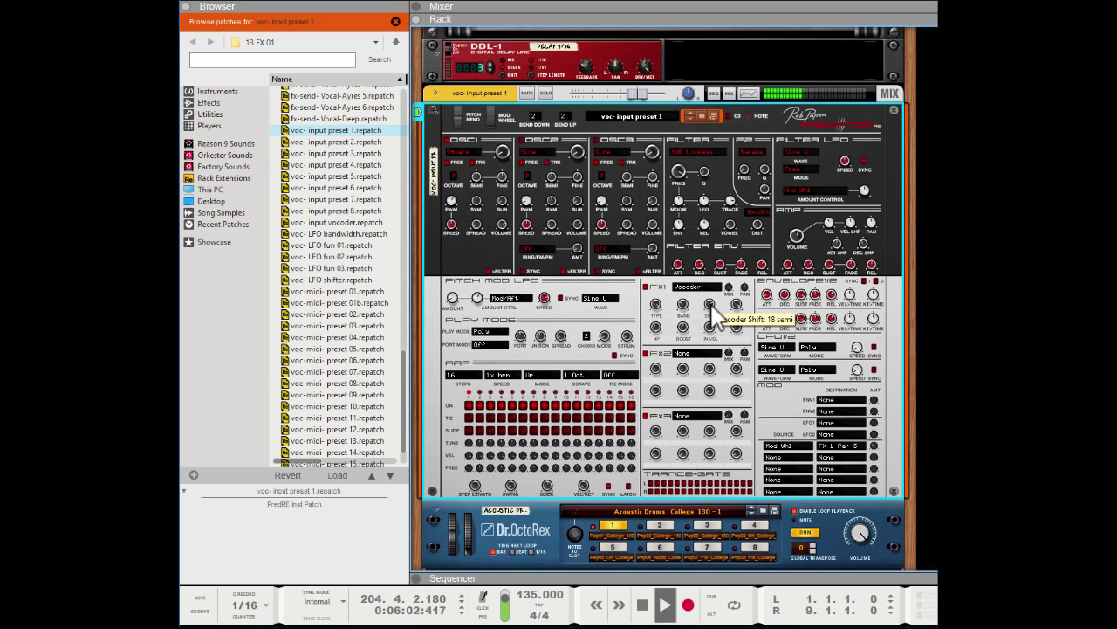
scroll(710, 307, down, 2)
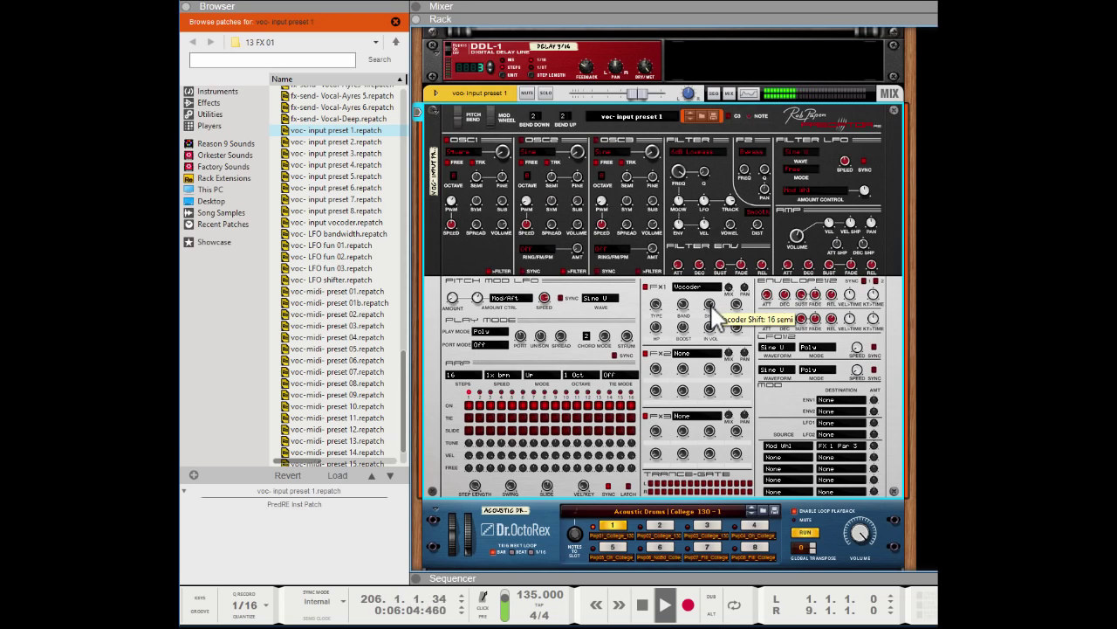
Audition voc-midi- preset 08, load voc-midi- preset 03, and look over the FX1 vocoder's mode, band, shift and boost controls.
click(305, 384)
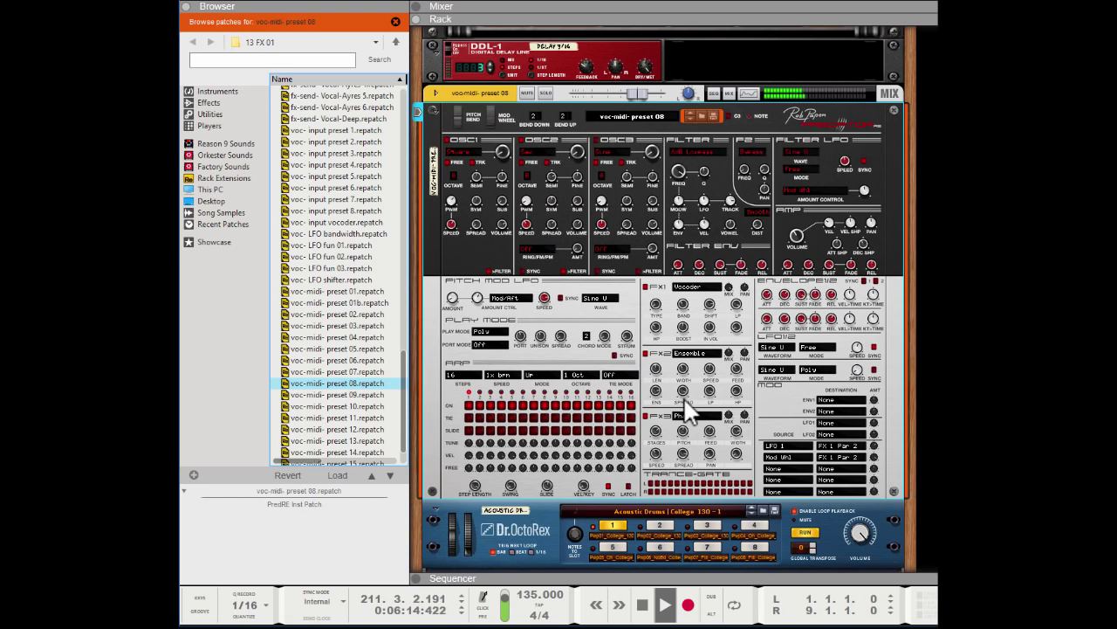
click(306, 328)
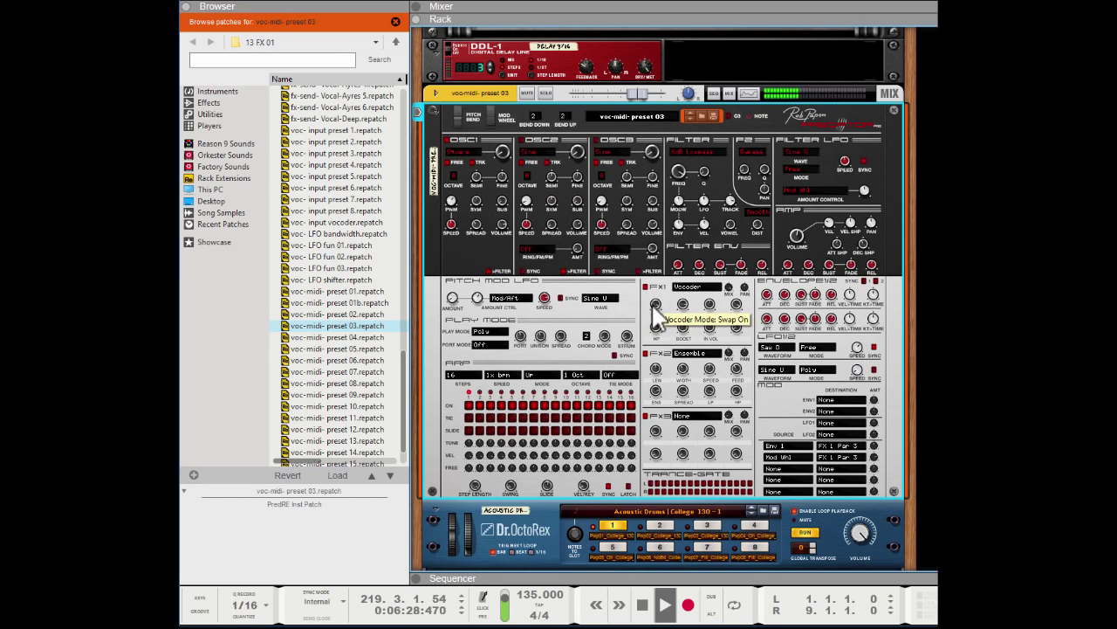
drag(653, 313, 671, 334)
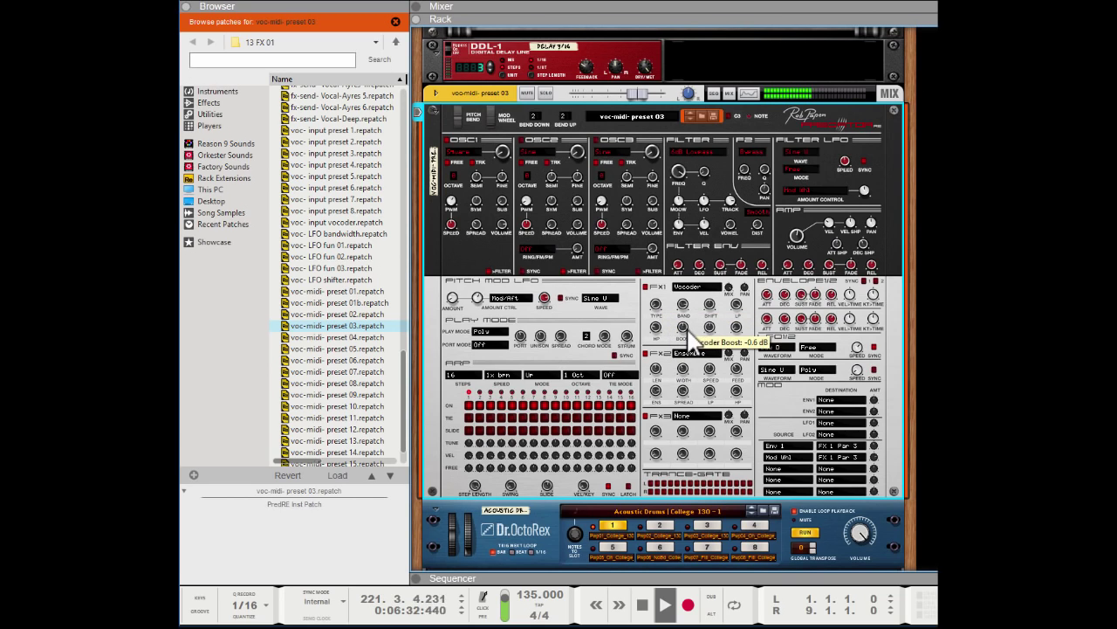
mouse_move(669, 337)
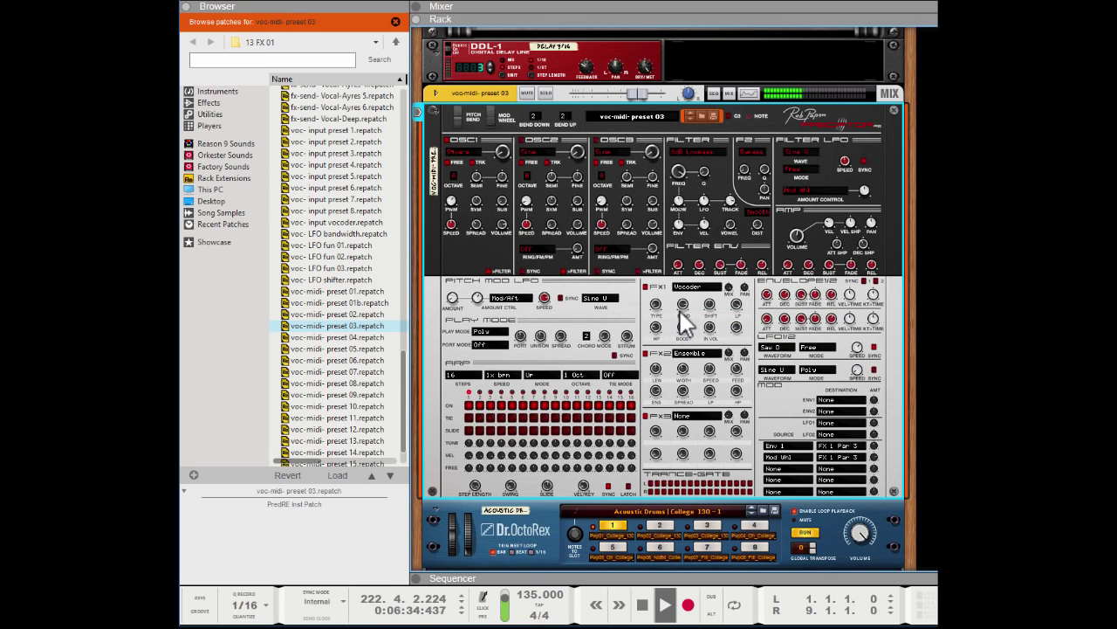
mouse_move(689, 320)
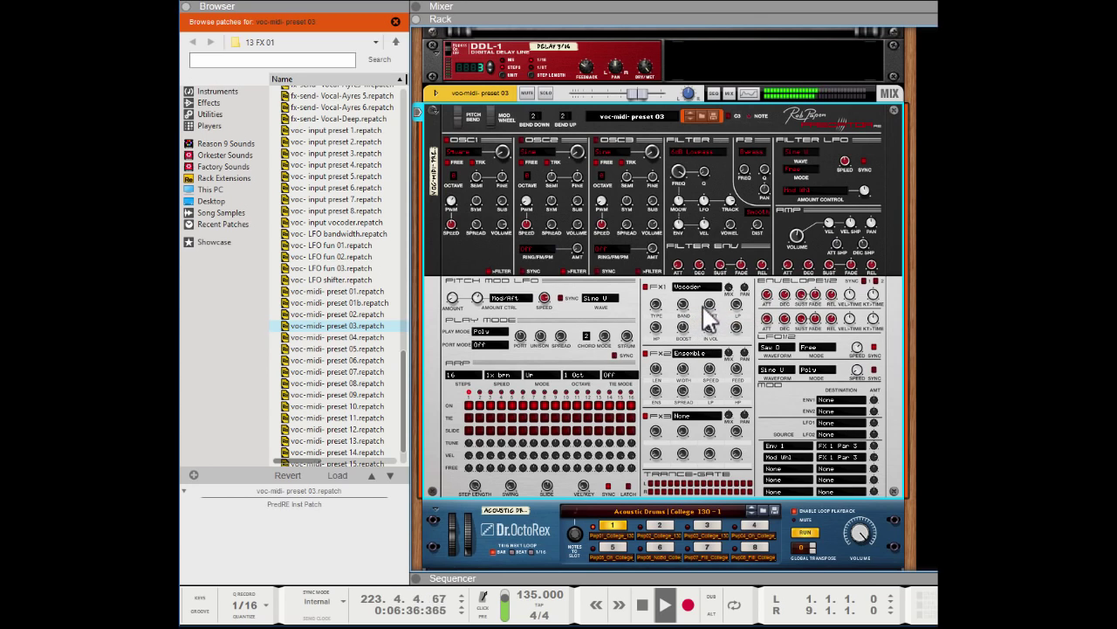
drag(715, 311, 733, 280)
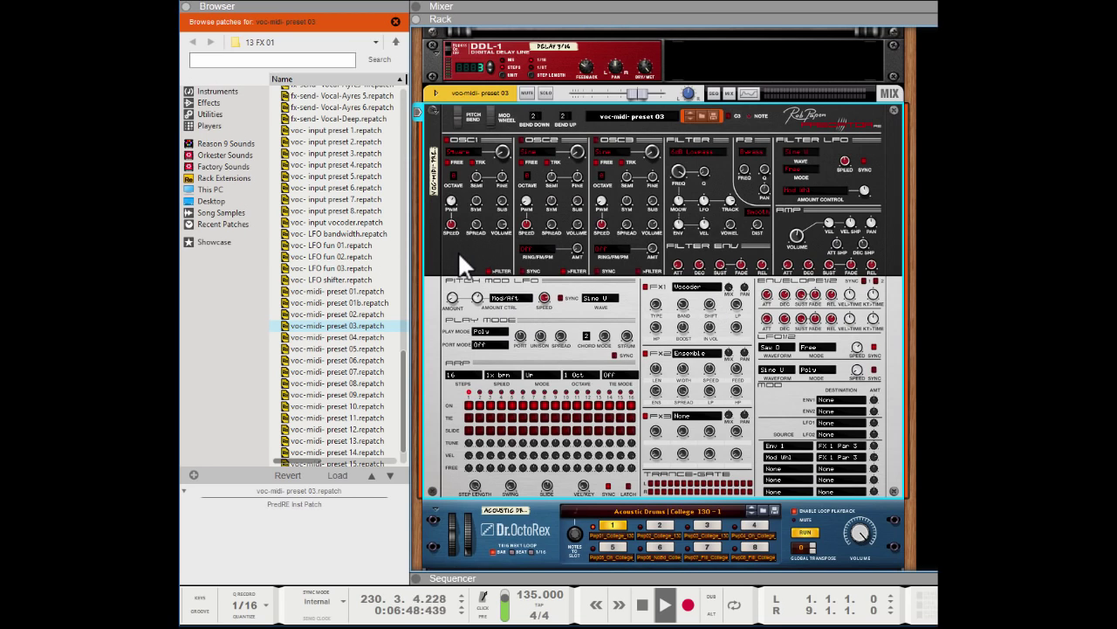
Flip the rack around to the rear of the Predator to view its input and output cabling.
key(Tab)
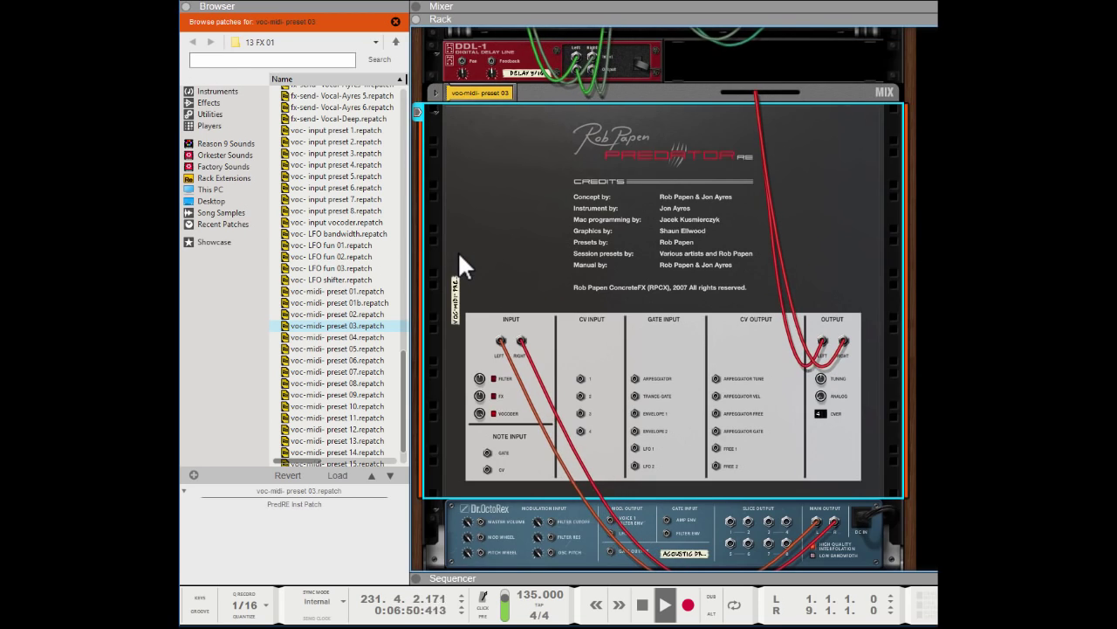